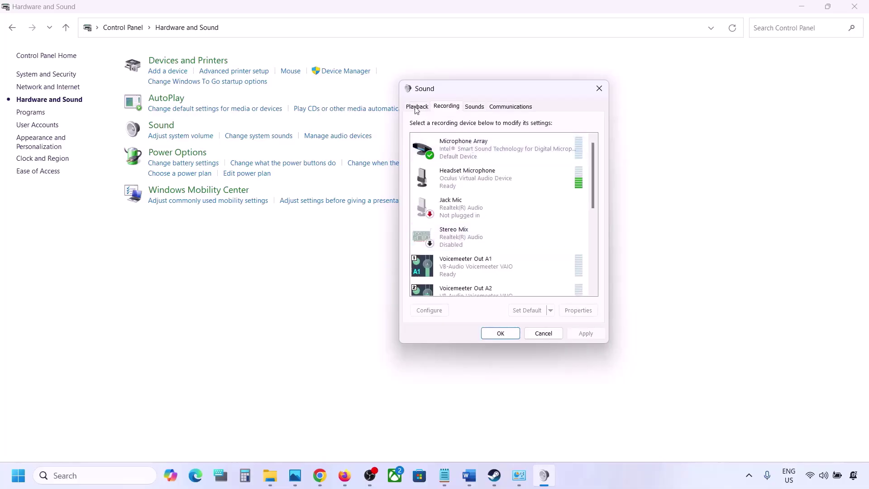
# Disable the Headset Microphone recording device
pyautogui.click(417, 107)
pyautogui.click(447, 106)
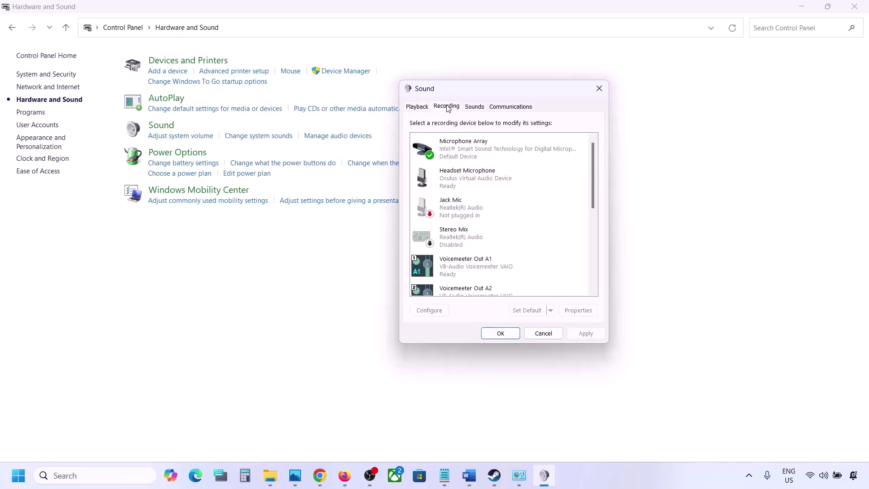
pyautogui.click(459, 182)
pyautogui.rightClick(458, 181)
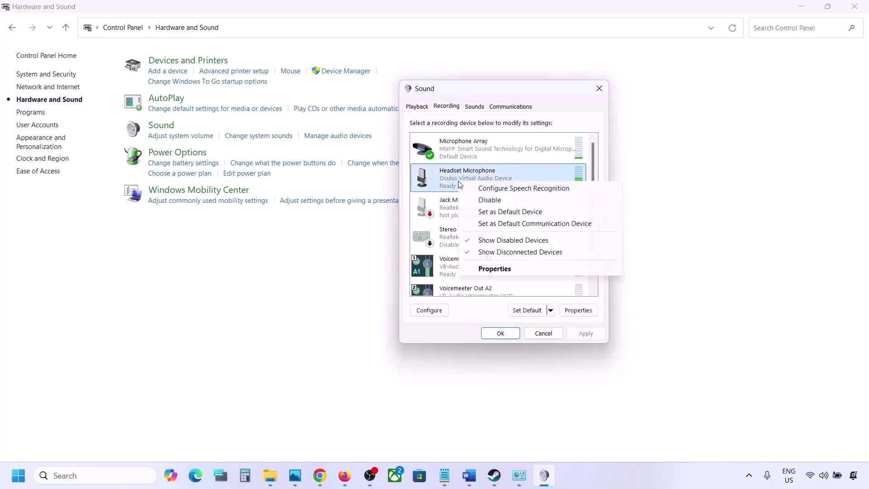
pyautogui.click(491, 200)
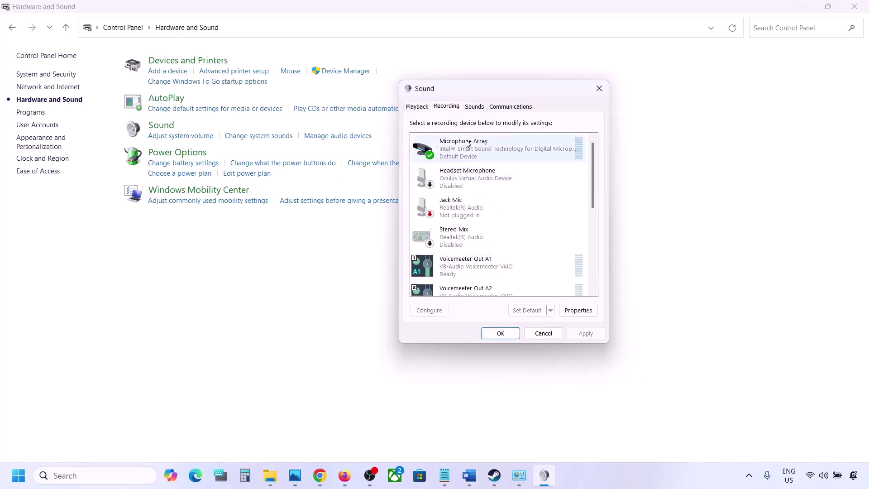
# Review the playback devices, close the Sound dialog, and bring up the Start quick-link menu
pyautogui.click(413, 107)
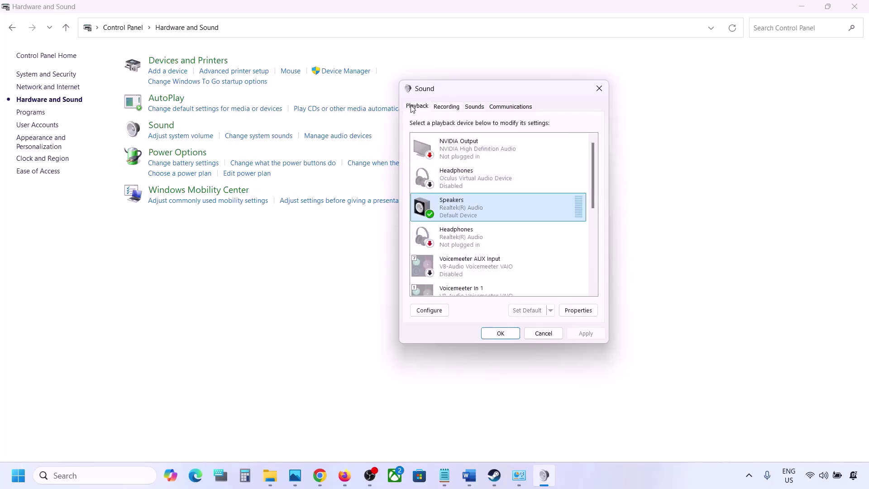
pyautogui.click(599, 88)
pyautogui.rightClick(19, 480)
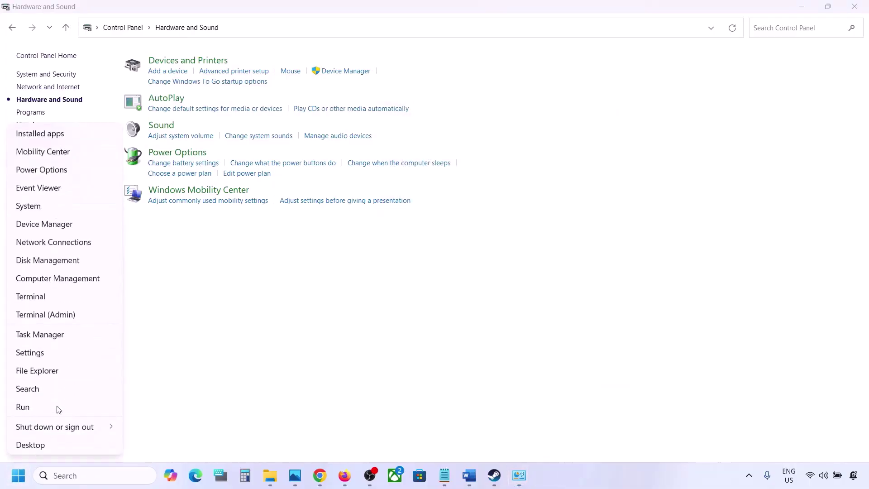
# In Device Manager, expand Sound, video and game controllers
pyautogui.click(47, 225)
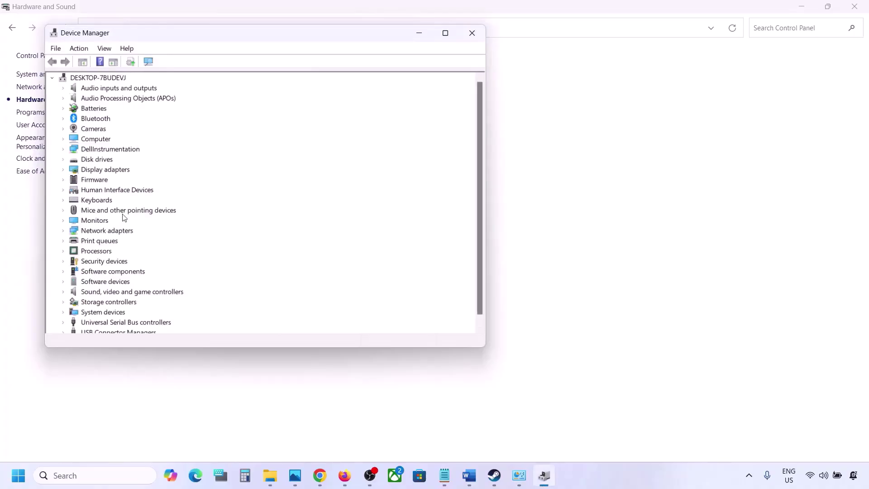
pyautogui.scroll(-1, 124, 218)
pyautogui.click(64, 283)
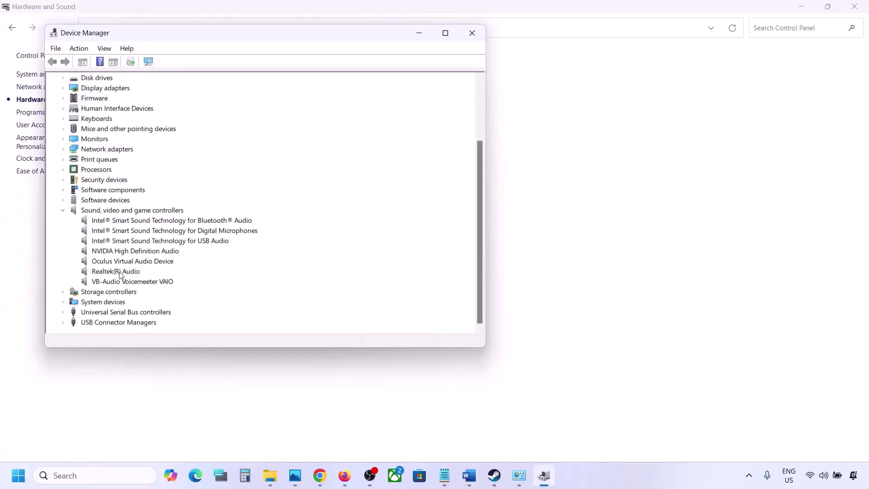
pyautogui.click(120, 274)
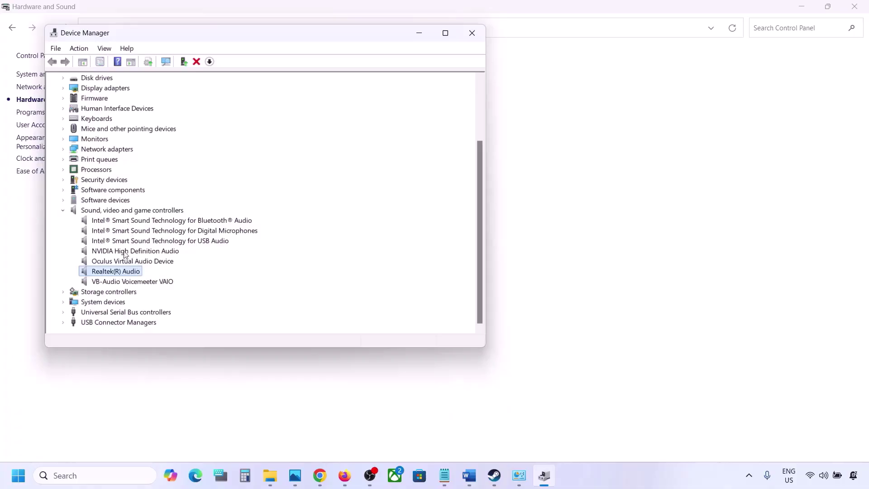
# Disable the VB-Audio Voicemeeter VAIO and Oculus Virtual Audio Device controllers
pyautogui.click(119, 283)
pyautogui.rightClick(119, 285)
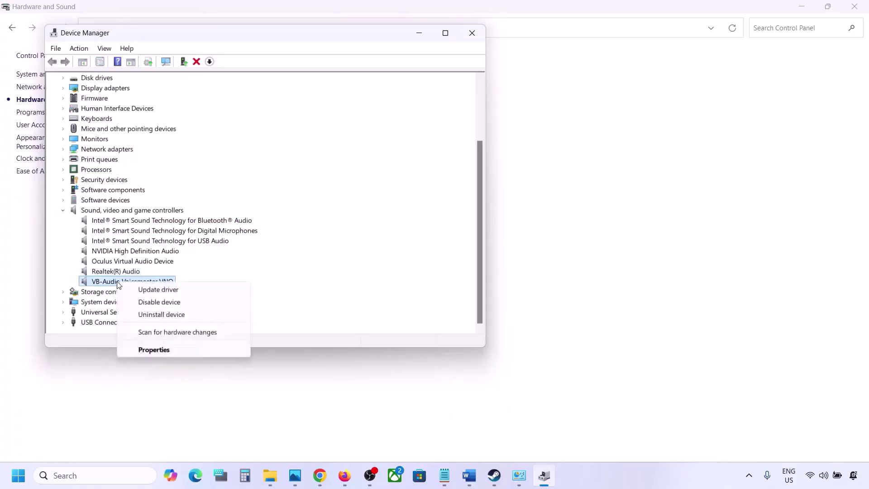
pyautogui.click(159, 302)
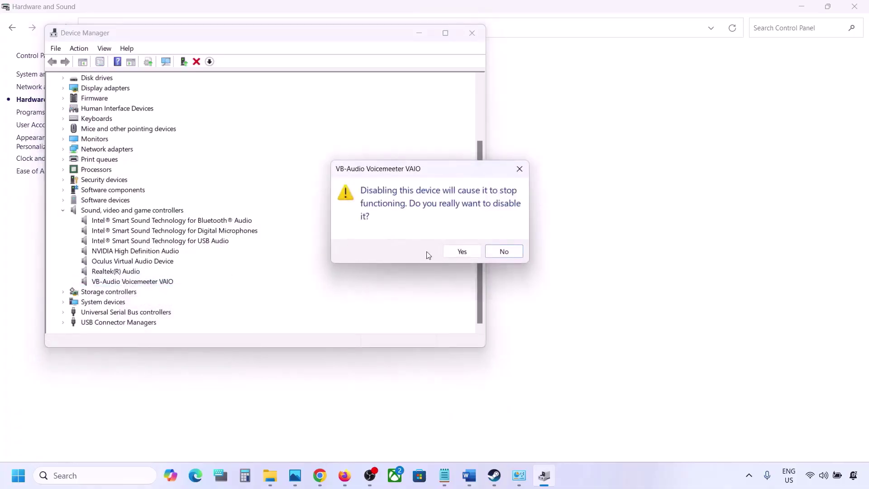
pyautogui.click(458, 253)
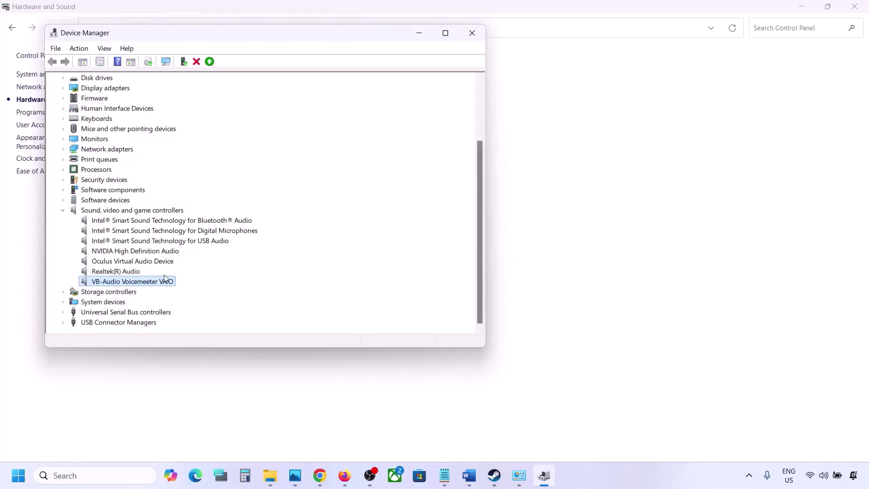
pyautogui.scroll(-1, 144, 294)
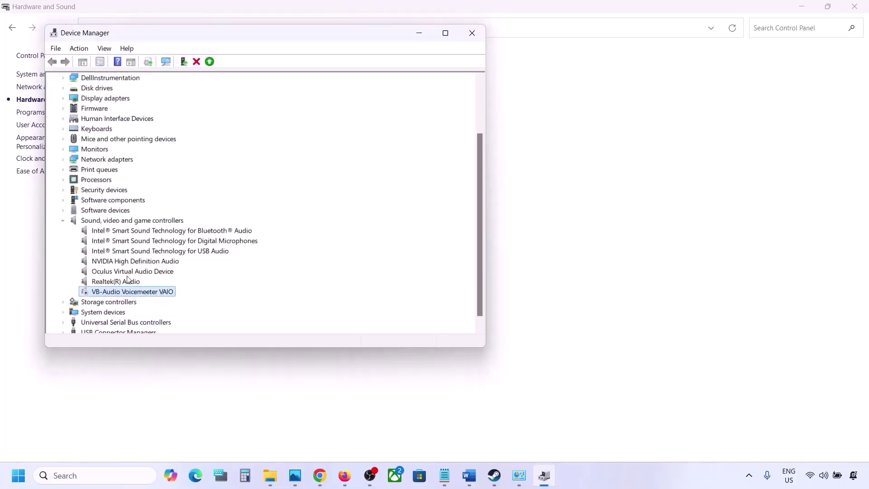
pyautogui.rightClick(122, 272)
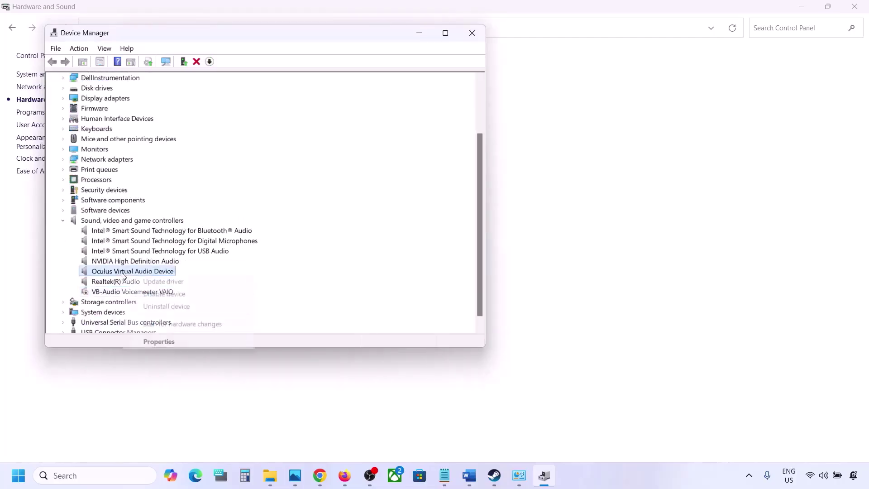
pyautogui.click(164, 293)
pyautogui.click(453, 252)
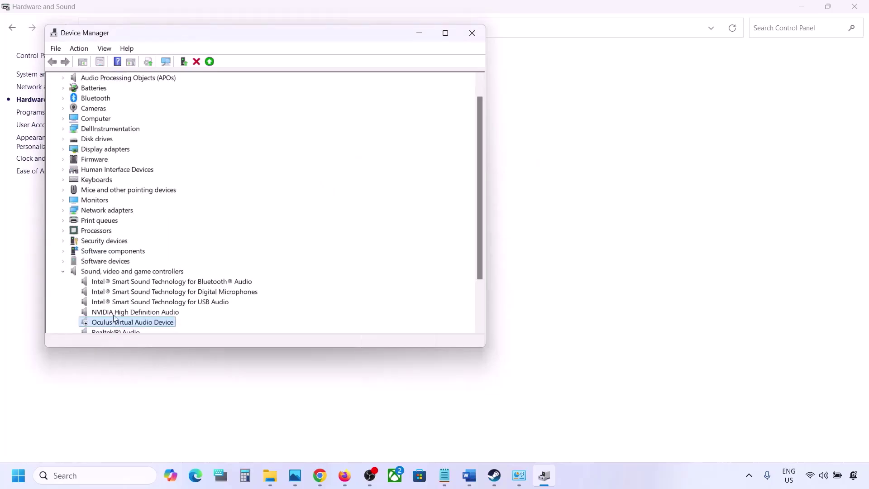
# Disable NVIDIA High Definition Audio and Intel Bluetooth Audio
pyautogui.rightClick(114, 312)
pyautogui.click(151, 335)
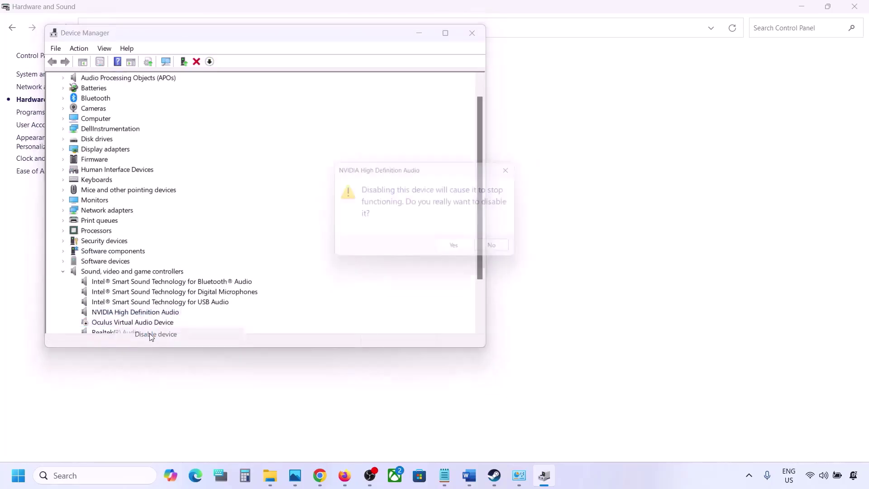
pyautogui.click(450, 247)
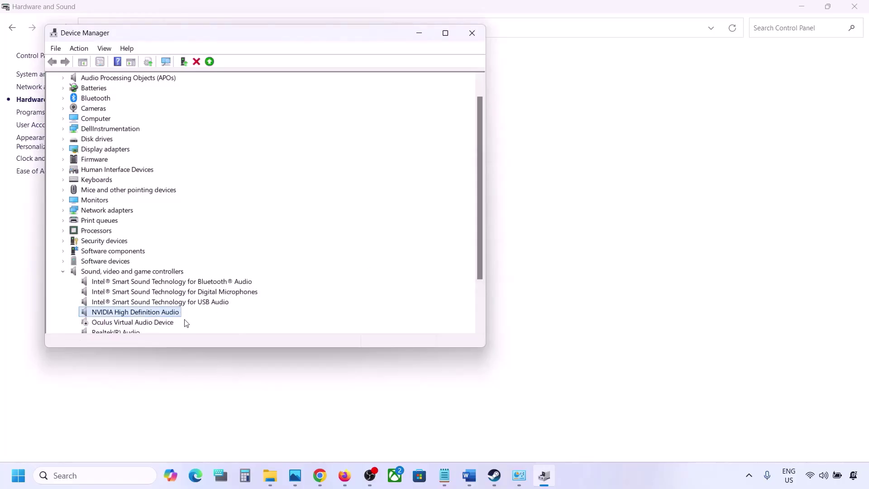
pyautogui.scroll(-2, 184, 322)
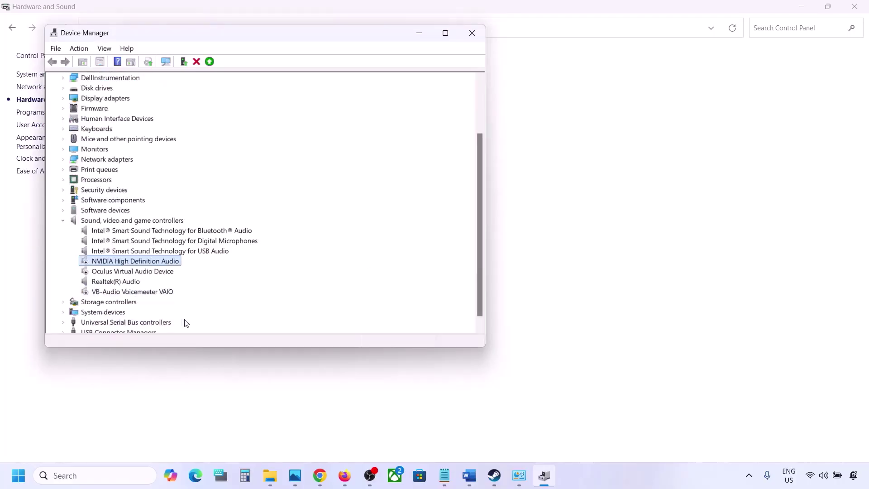
pyautogui.rightClick(135, 235)
pyautogui.click(167, 250)
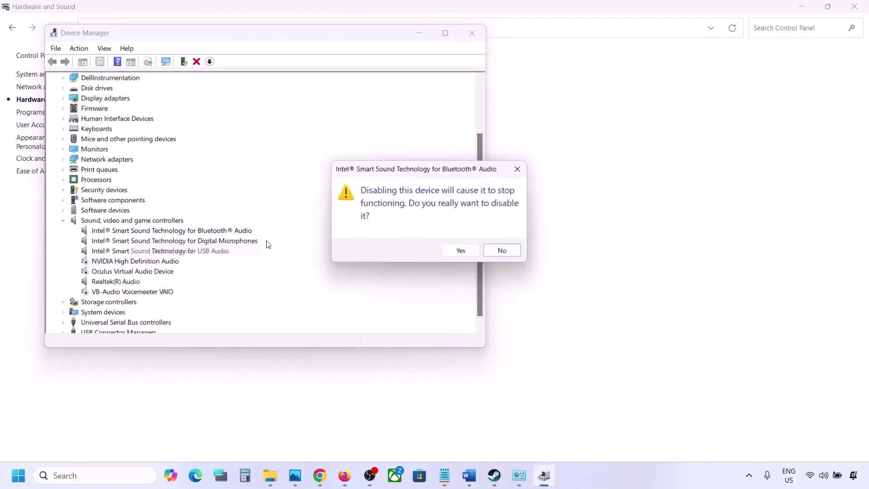
pyautogui.click(461, 250)
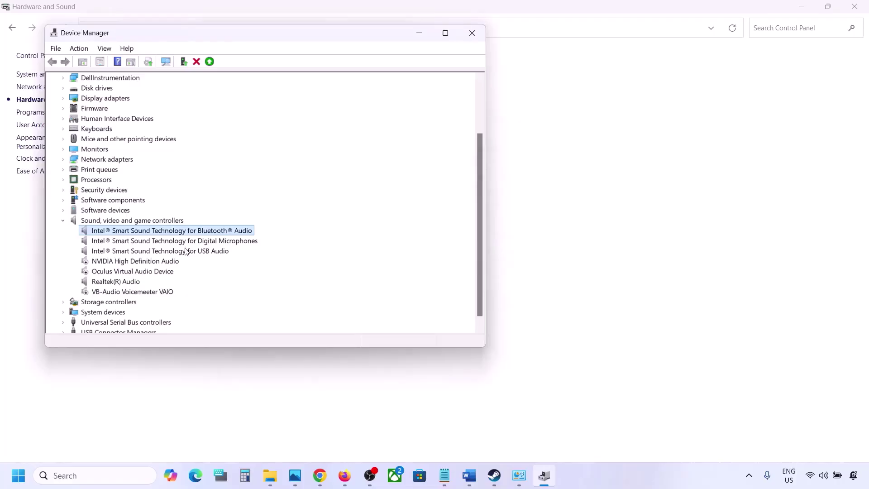
# Disable Digital Microphones and USB Audio, declining the restart prompt
pyautogui.rightClick(156, 252)
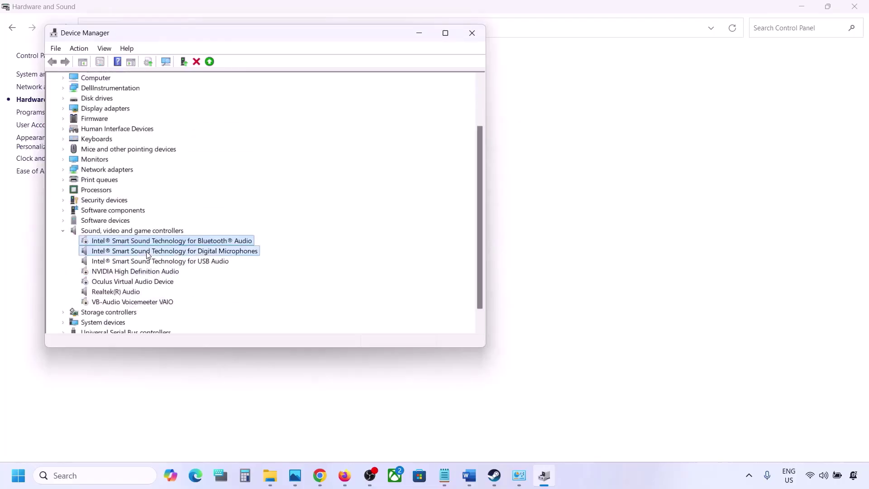
pyautogui.click(186, 271)
pyautogui.click(460, 249)
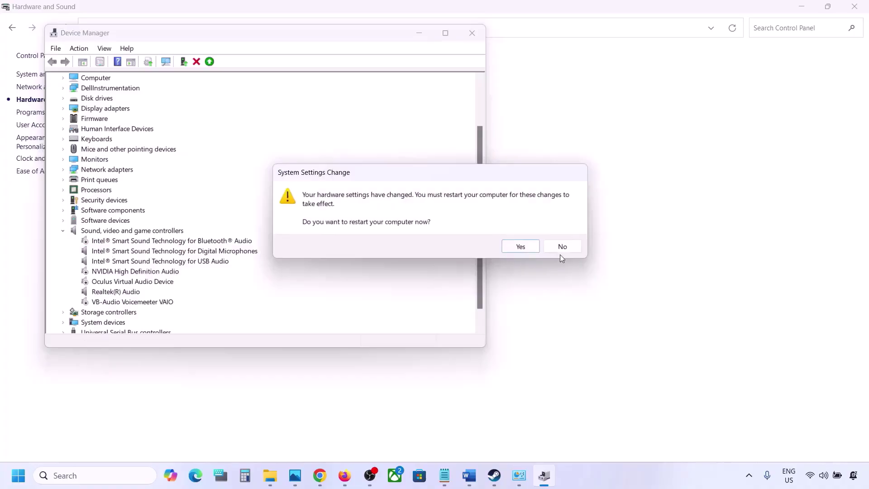
pyautogui.click(562, 249)
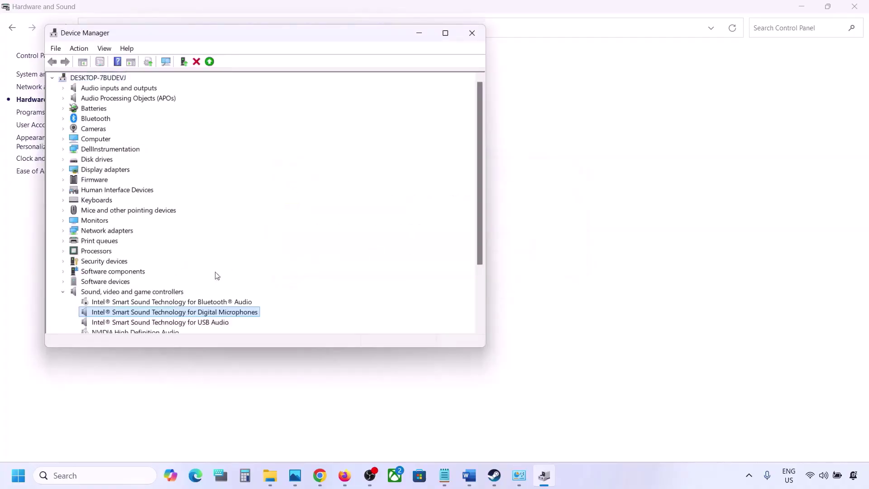
pyautogui.rightClick(125, 262)
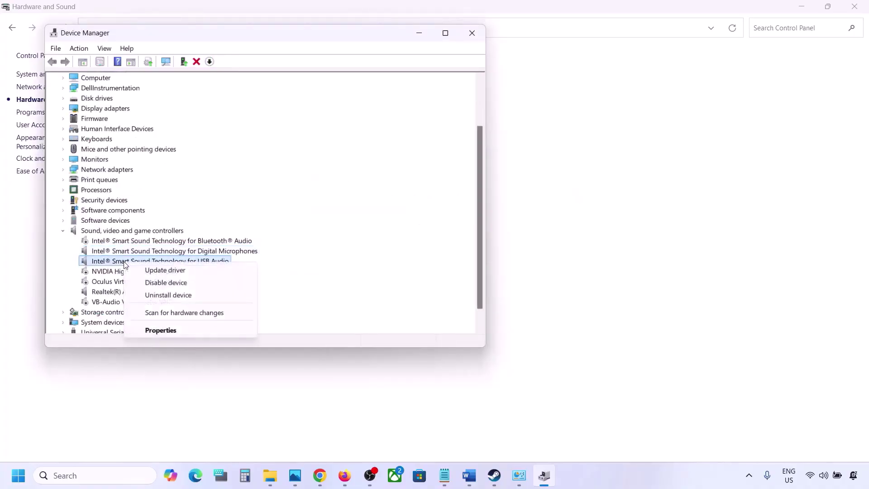
pyautogui.click(155, 282)
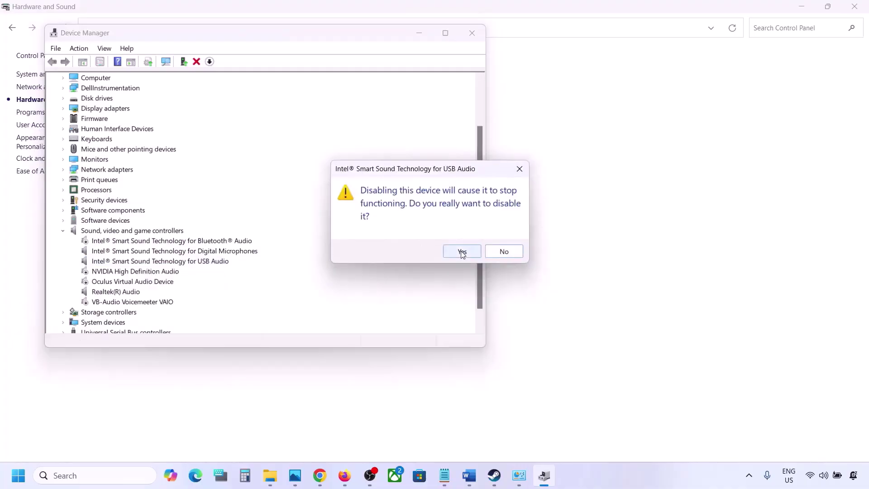
pyautogui.click(461, 251)
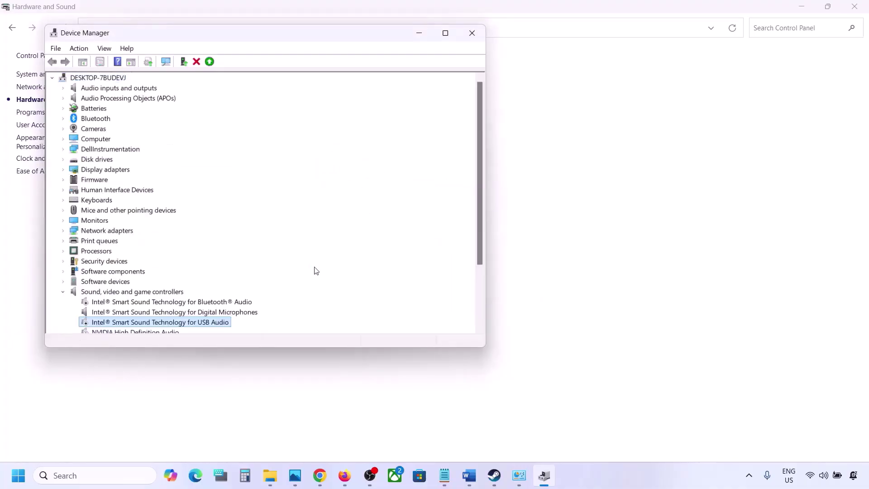
# Leave Realtek(R) Audio enabled and close Device Manager
pyautogui.scroll(-3, 237, 285)
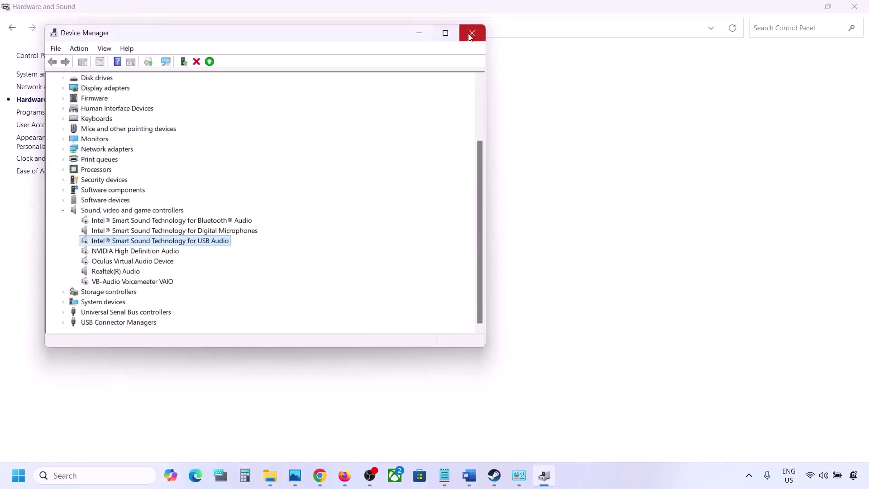
pyautogui.click(100, 270)
pyautogui.rightClick(116, 272)
pyautogui.click(177, 264)
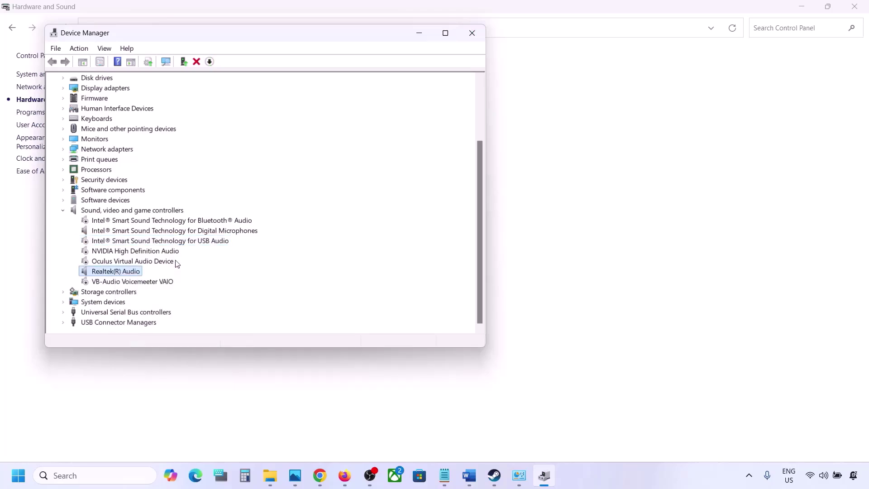
pyautogui.click(472, 33)
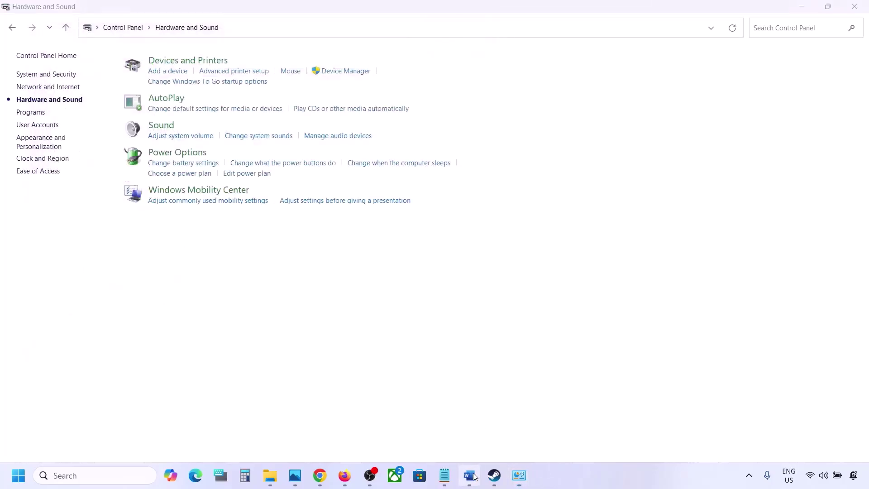
# In the Word guide, select the Step 8 Uncheck Handsfree Telephony heading and shell link
pyautogui.click(471, 475)
pyautogui.scroll(-4, 374, 383)
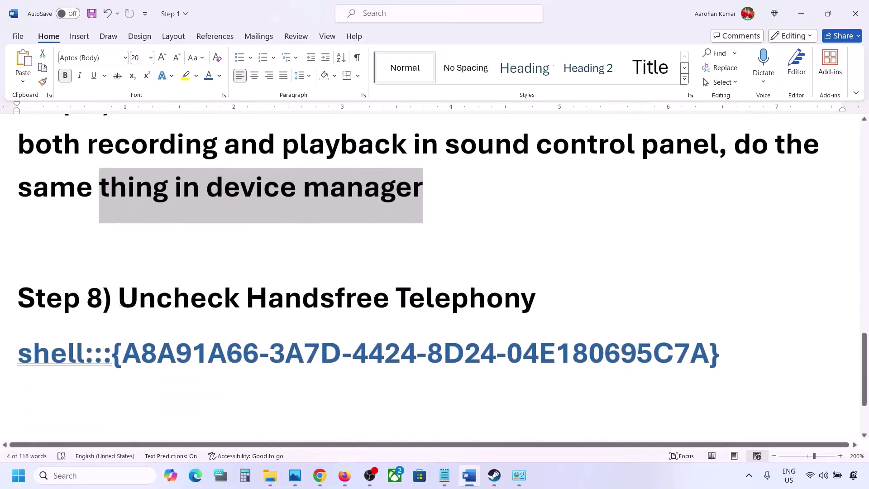
pyautogui.moveTo(121, 303); pyautogui.dragTo(534, 303)
pyautogui.moveTo(744, 353); pyautogui.dragTo(40, 351)
# Copy the Handsfree Telephony shell::: link from Word and run it through the Run box
pyautogui.rightClick(40, 352)
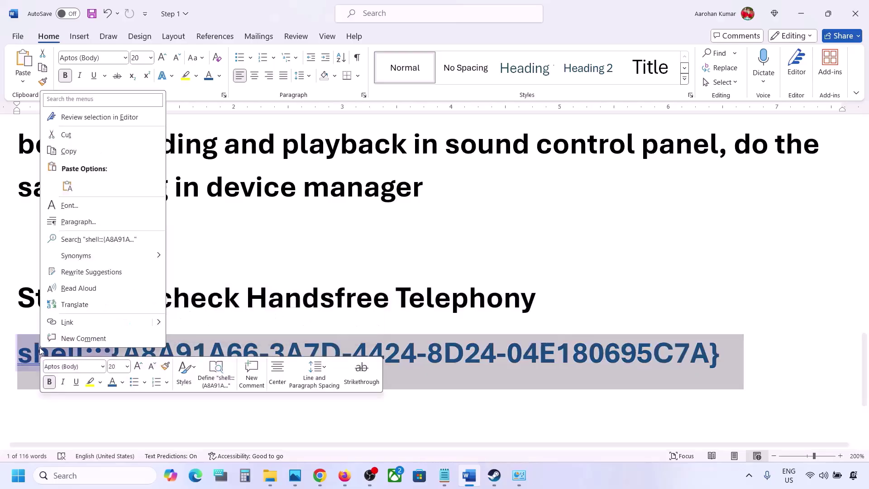
pyautogui.click(68, 152)
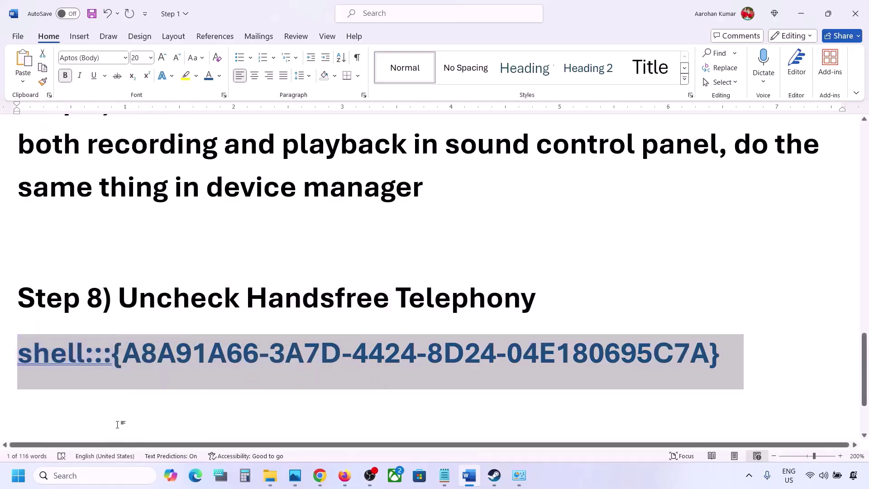
pyautogui.click(86, 475)
pyautogui.write('run')
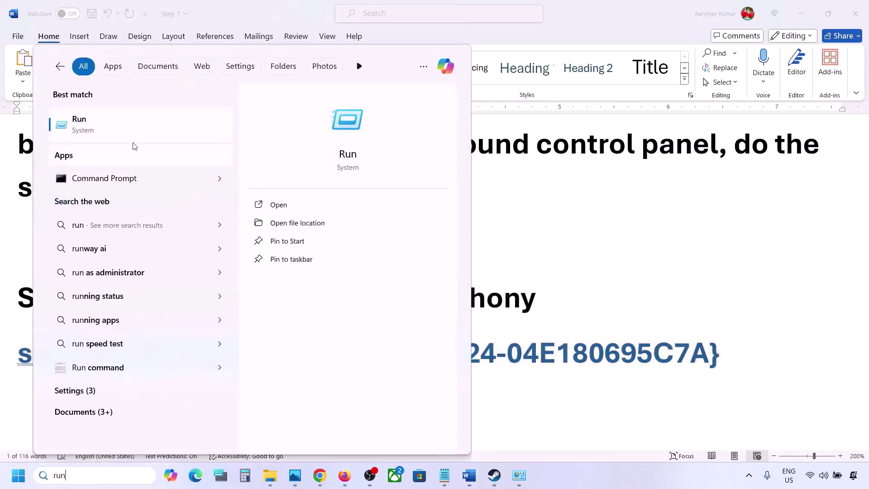
pyautogui.click(120, 136)
pyautogui.write('v')
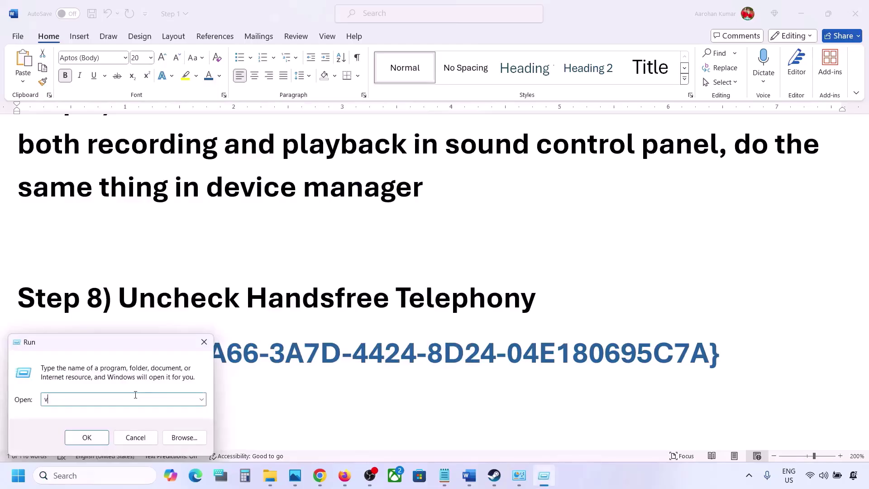
pyautogui.hotkey('ctrl', 'v')
pyautogui.click(87, 438)
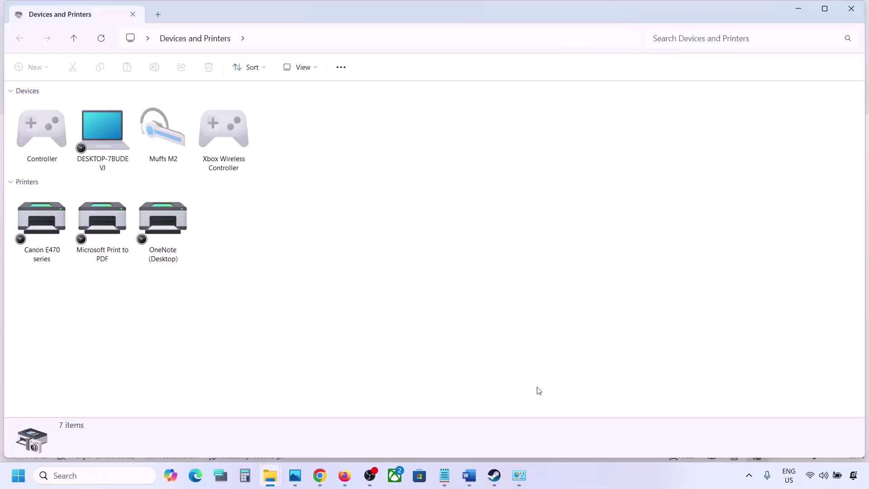
# Open the Muffs M2 headset's properties and show its Bluetooth services
pyautogui.click(643, 474)
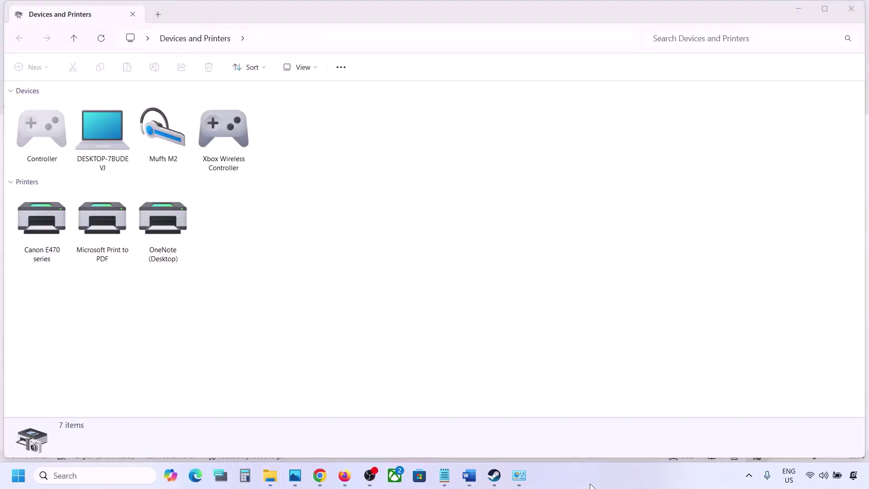
pyautogui.rightClick(168, 131)
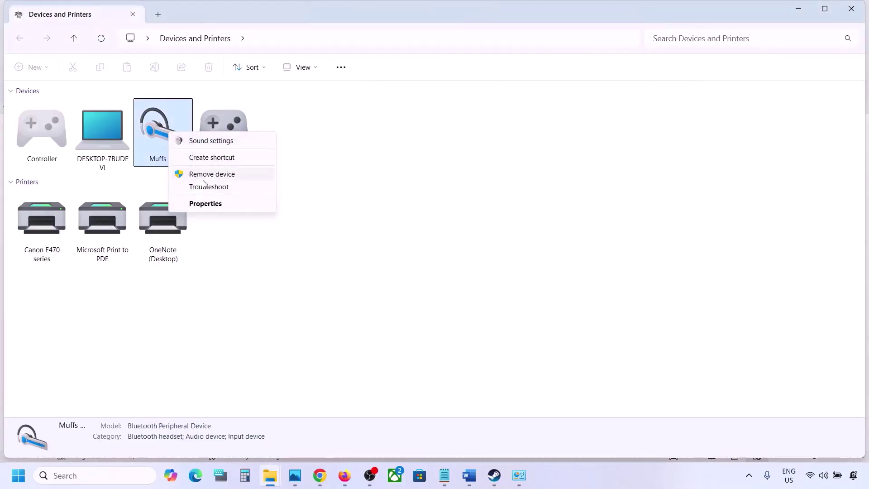
pyautogui.click(203, 204)
pyautogui.moveTo(311, 143); pyautogui.dragTo(406, 122)
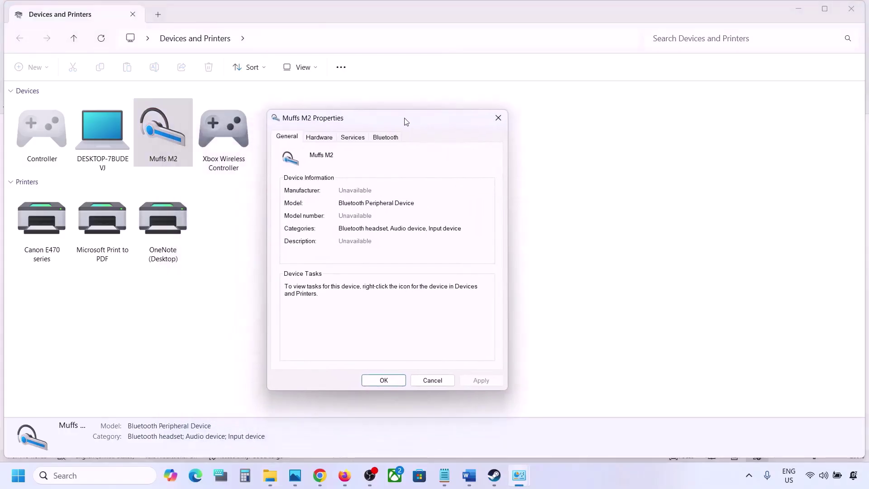
pyautogui.click(388, 140)
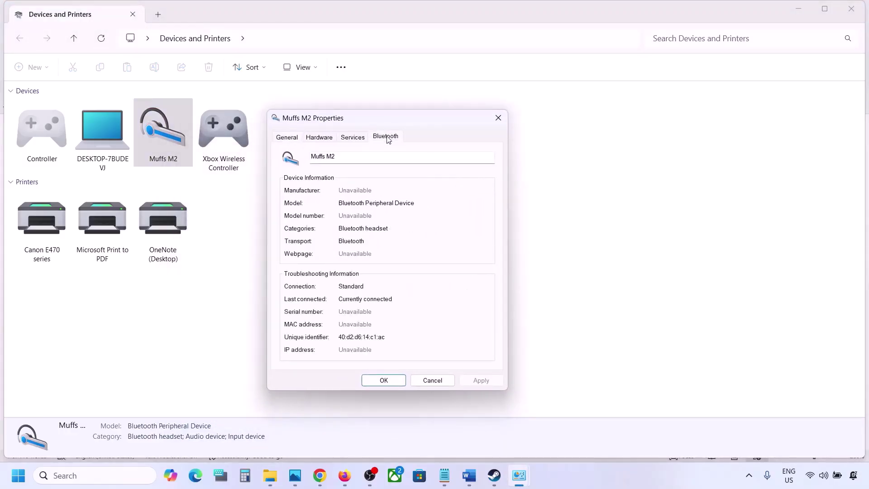
pyautogui.click(361, 142)
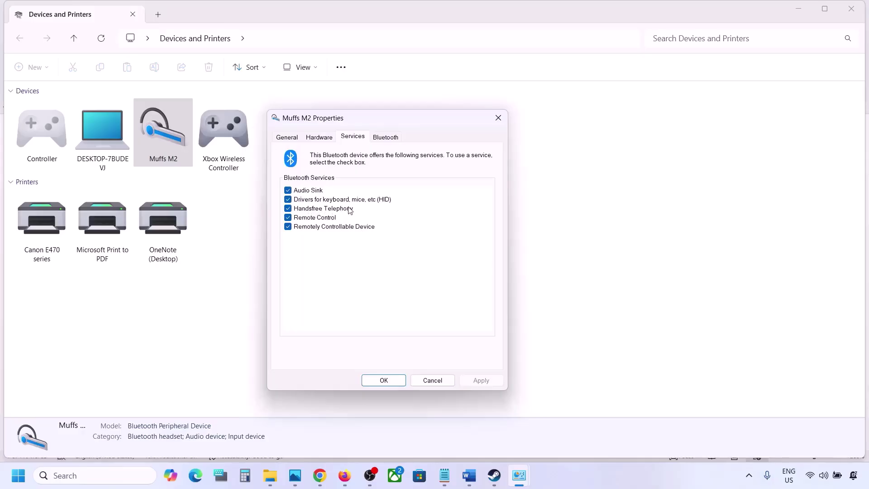
# Uncheck Handsfree Telephony, apply and confirm, then return to the Word notes
pyautogui.click(288, 209)
pyautogui.click(482, 377)
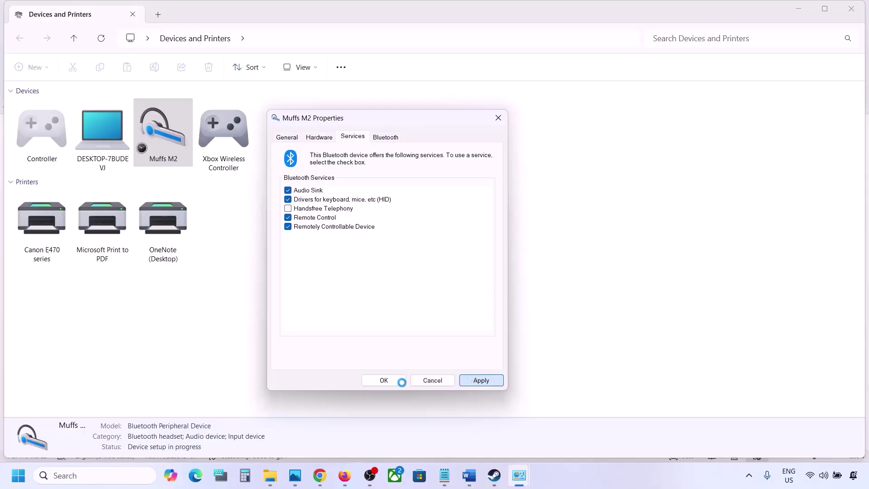
pyautogui.click(389, 381)
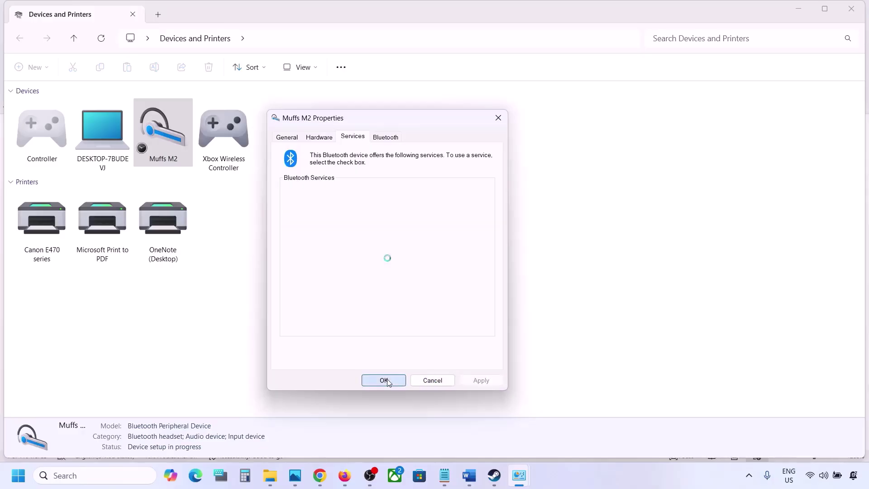
pyautogui.click(494, 476)
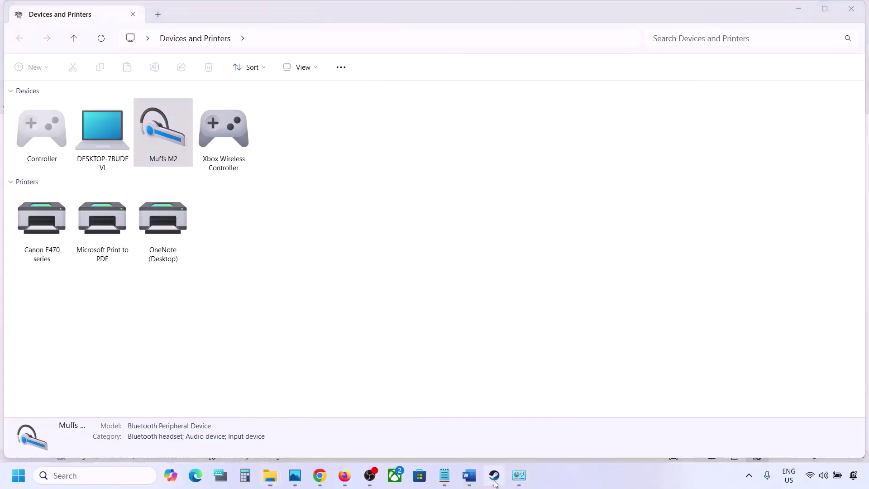
pyautogui.click(470, 475)
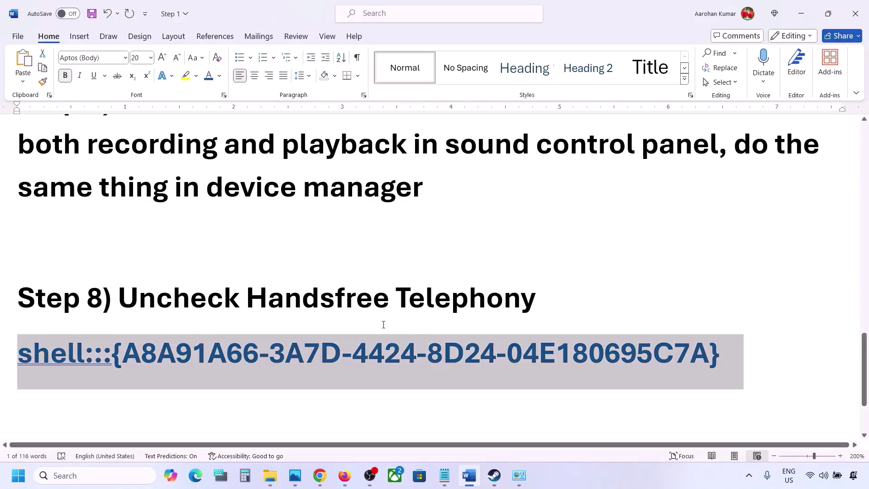
# Select the Step 10 'Install Audio Driver' note and bring up the Start power-user menu
pyautogui.scroll(-2, 384, 325)
pyautogui.moveTo(149, 349); pyautogui.dragTo(395, 360)
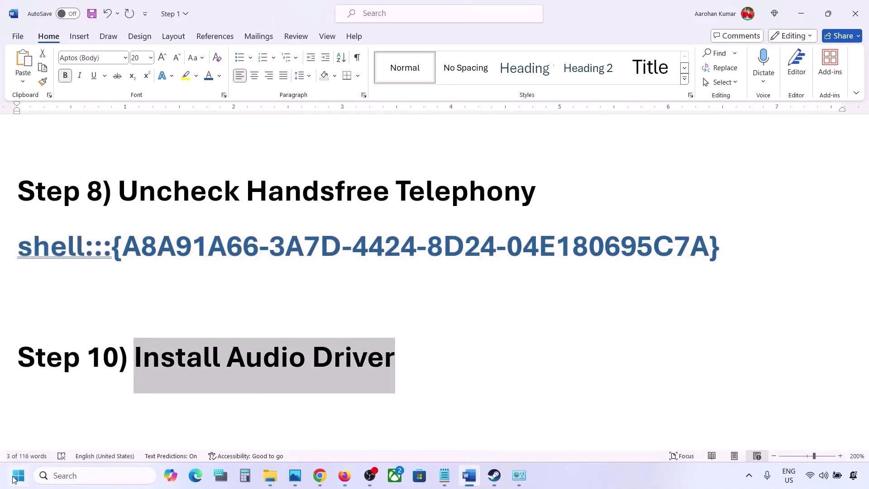
pyautogui.rightClick(13, 479)
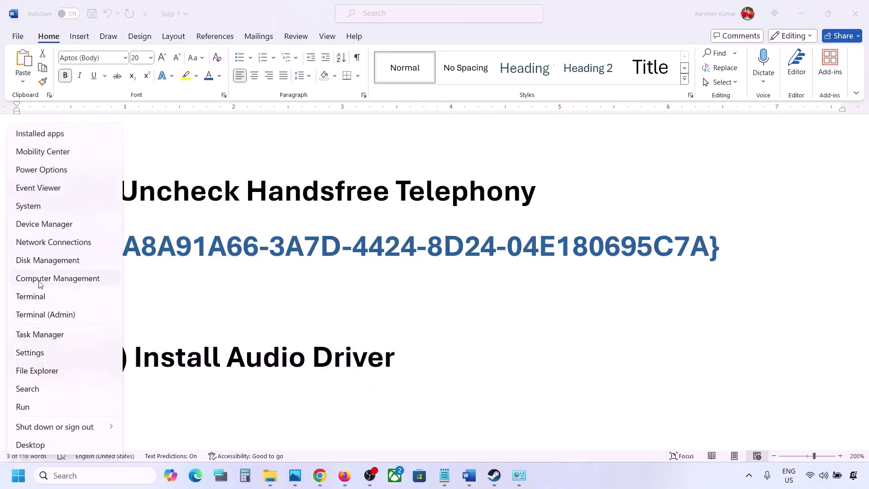
# Update Realtek(R) Audio with the compatible Realtek Audio driver from this computer, then close Device Manager
pyautogui.click(40, 225)
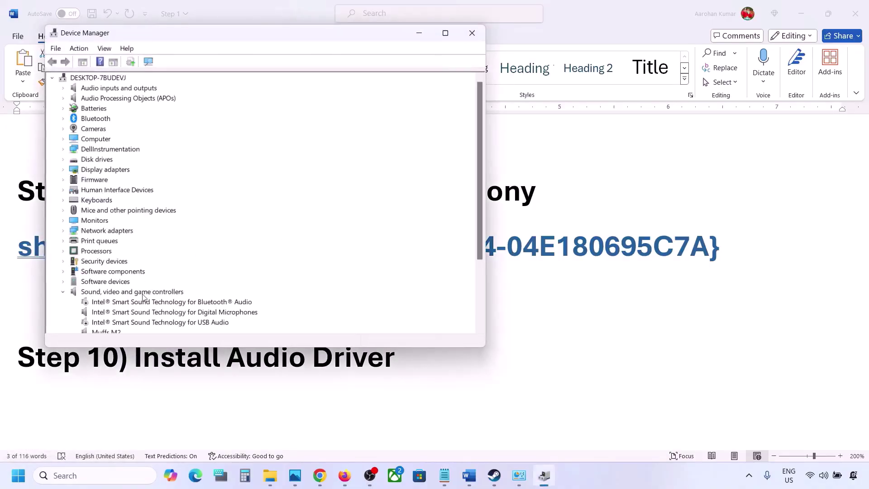
pyautogui.scroll(-2, 144, 298)
pyautogui.click(107, 305)
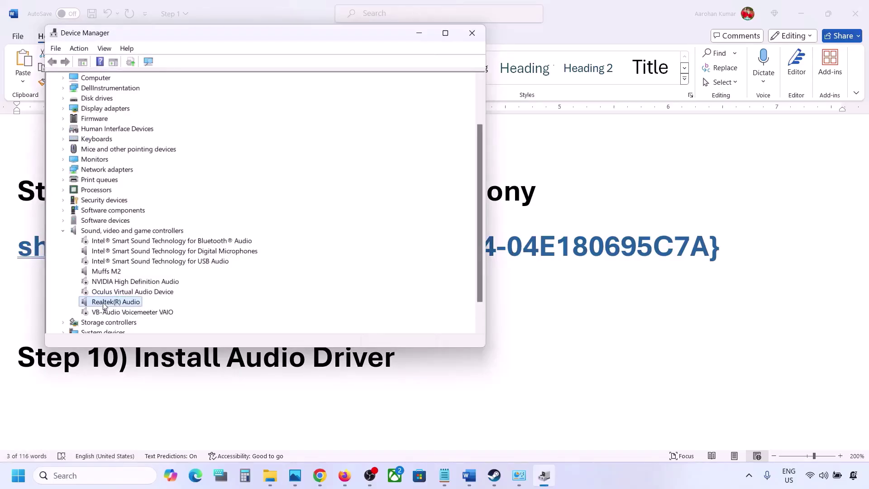
pyautogui.rightClick(107, 305)
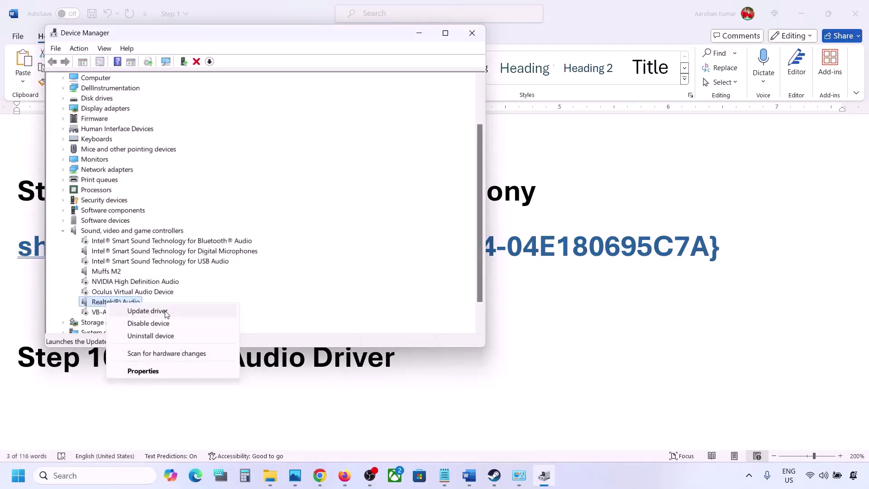
pyautogui.click(166, 313)
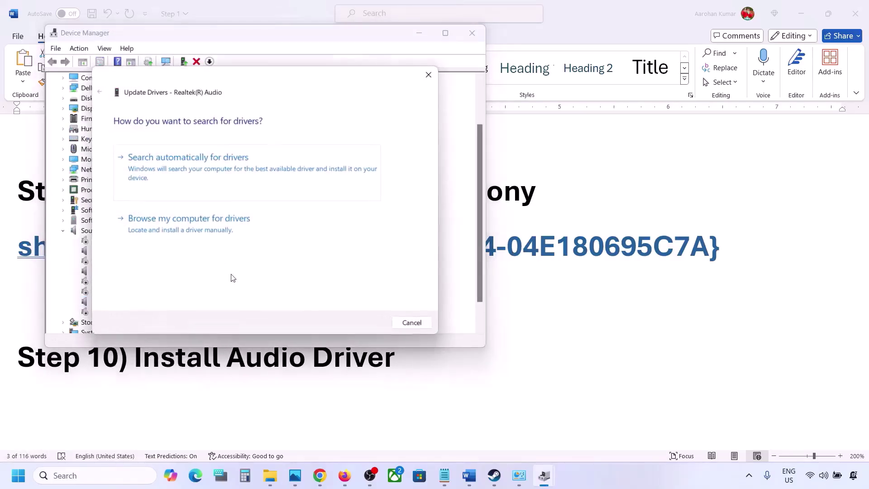
pyautogui.click(206, 231)
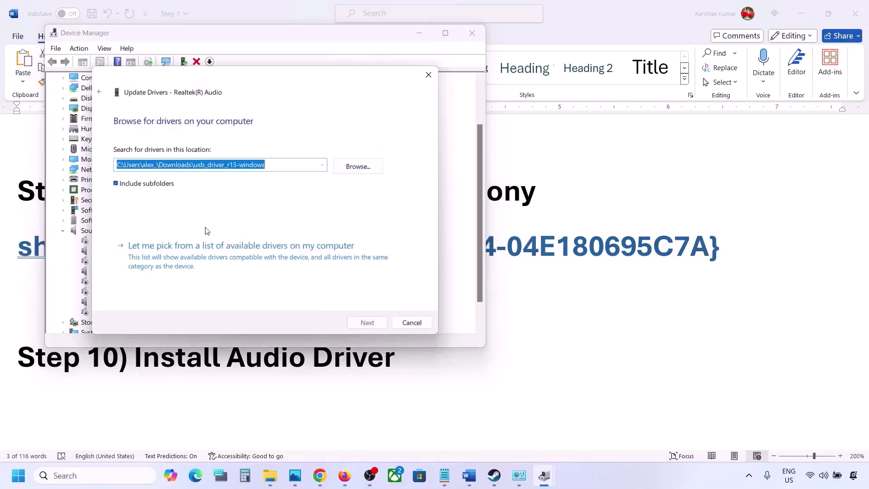
pyautogui.click(178, 260)
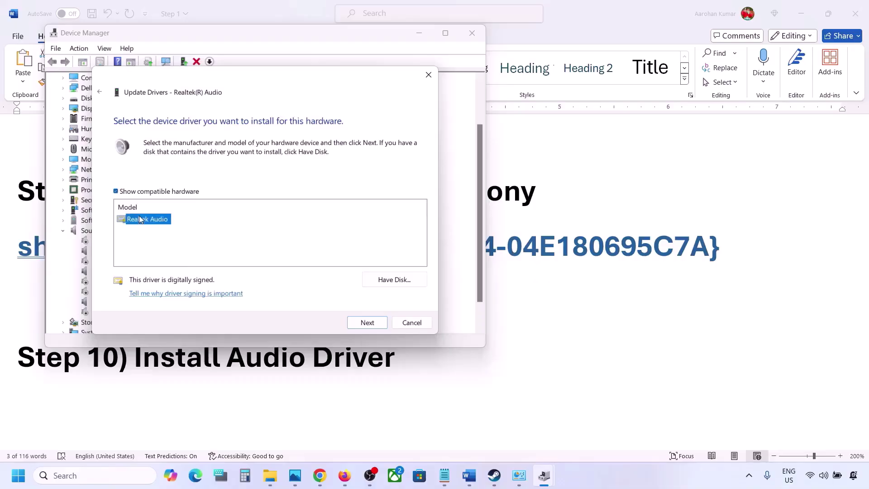
pyautogui.moveTo(257, 80); pyautogui.dragTo(358, 64)
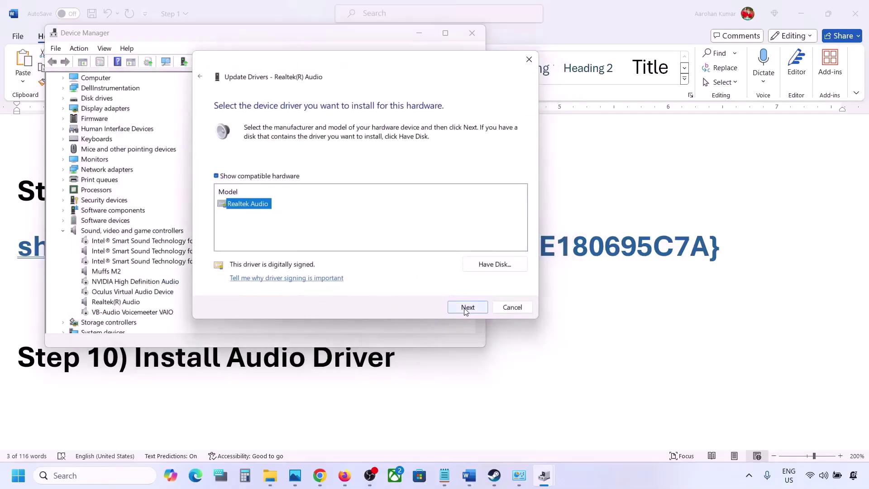
pyautogui.click(508, 308)
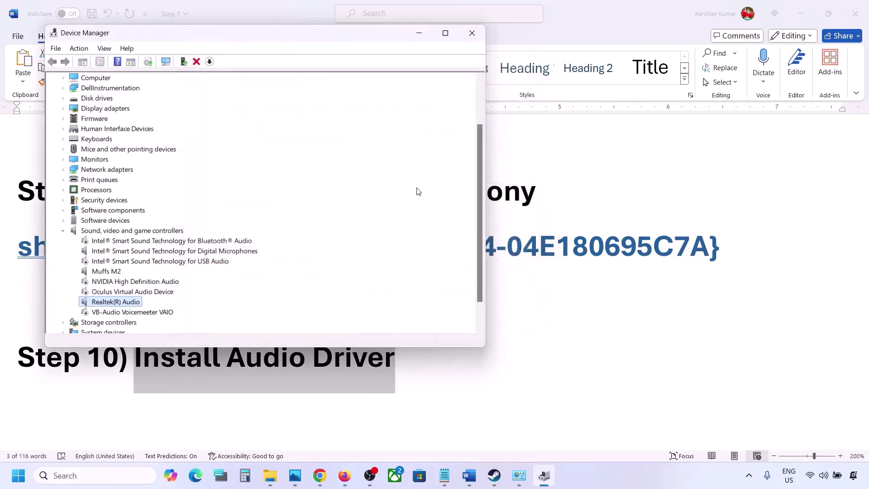
pyautogui.click(481, 35)
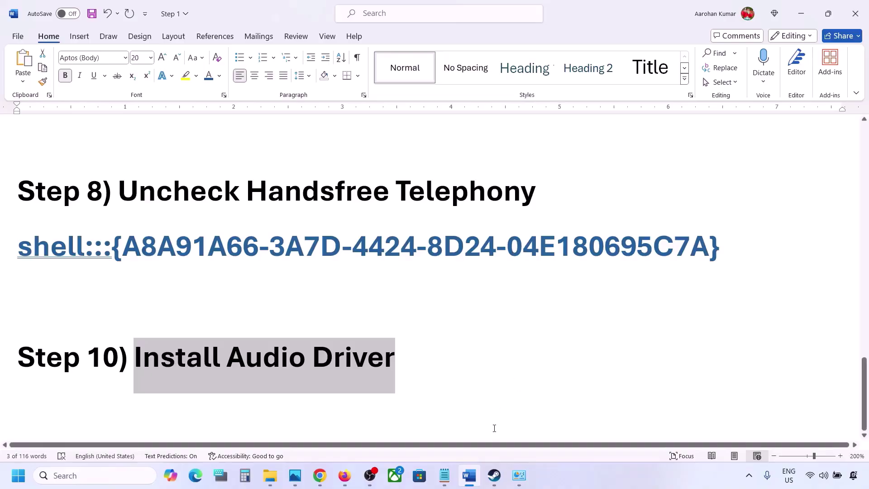
# Scroll back up through the Word guide's notes
pyautogui.scroll(3, 498, 363)
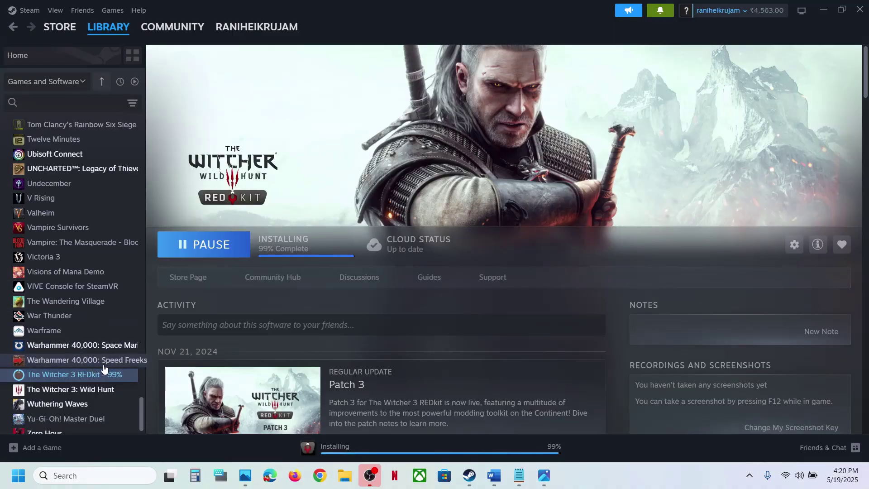
# View The Witcher 3: Wild Hunt's Installed Files in its Properties, then close the window
pyautogui.click(87, 388)
pyautogui.rightClick(90, 390)
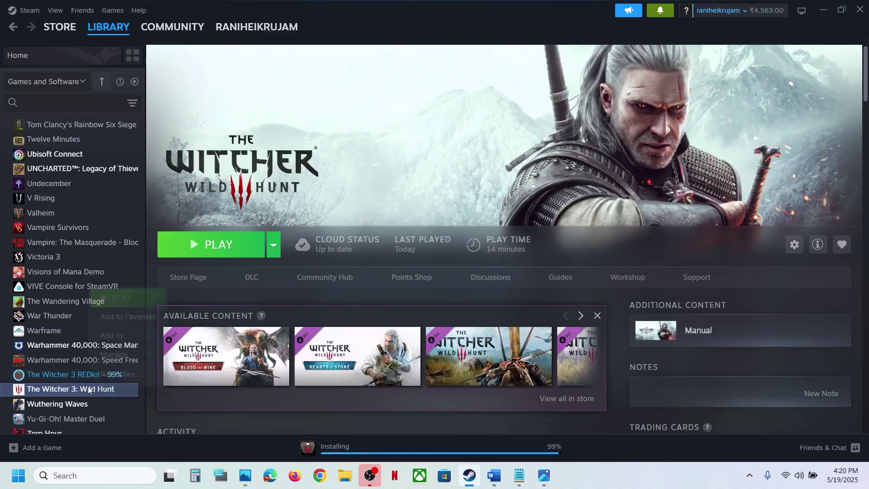
pyautogui.click(136, 374)
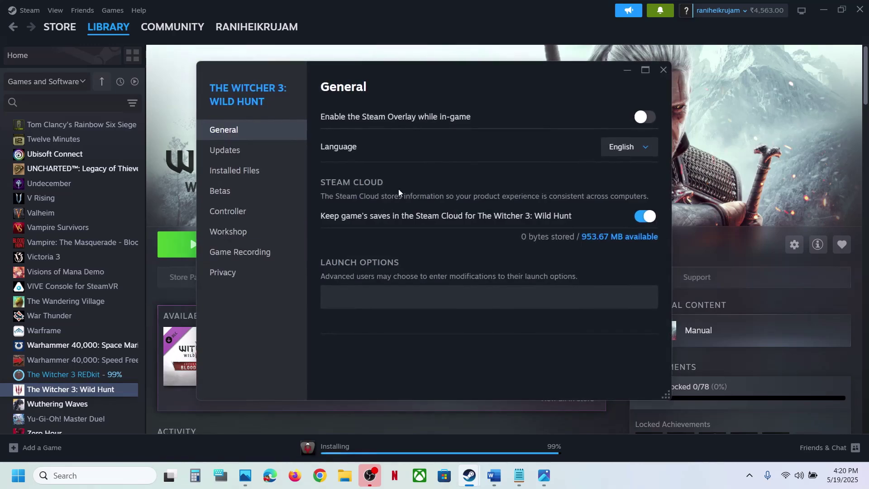
pyautogui.click(250, 177)
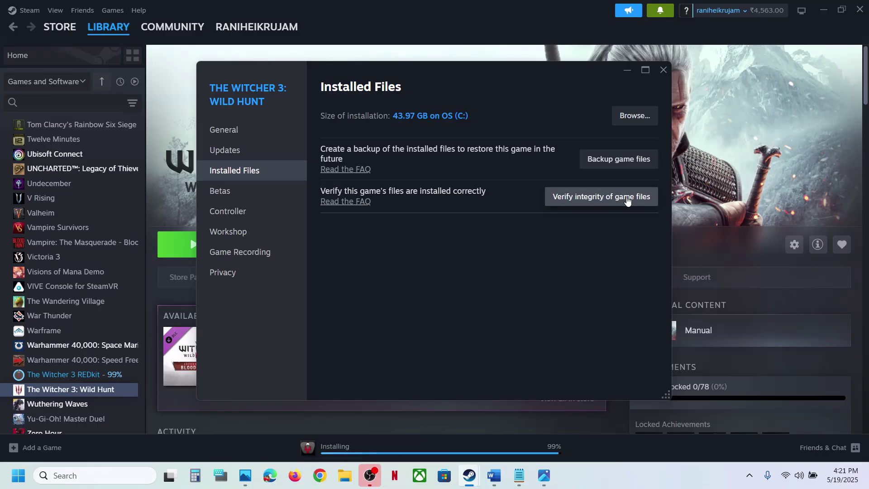
pyautogui.click(663, 69)
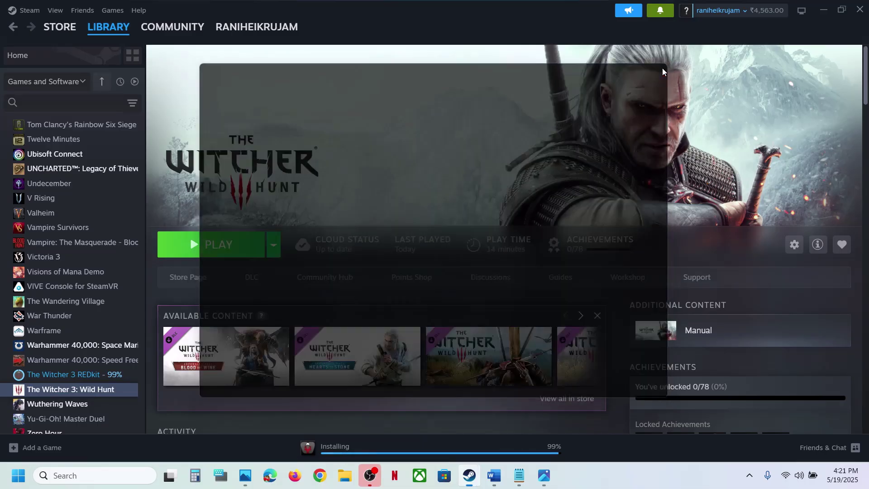